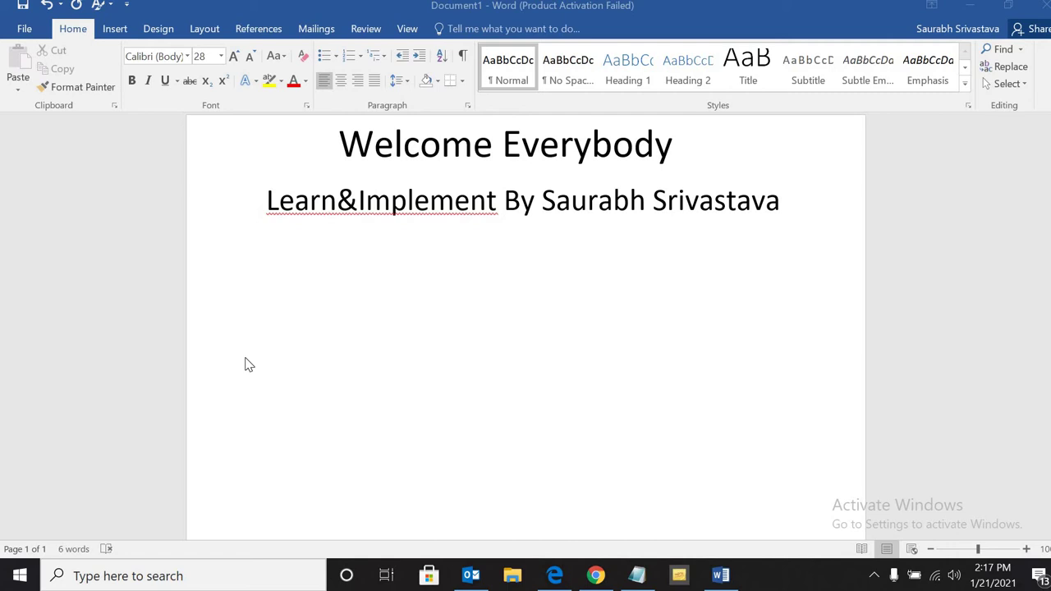
# Switch to Chrome and search Google for site:linkedin.com/in java AND pune.
pyautogui.click(598, 578)
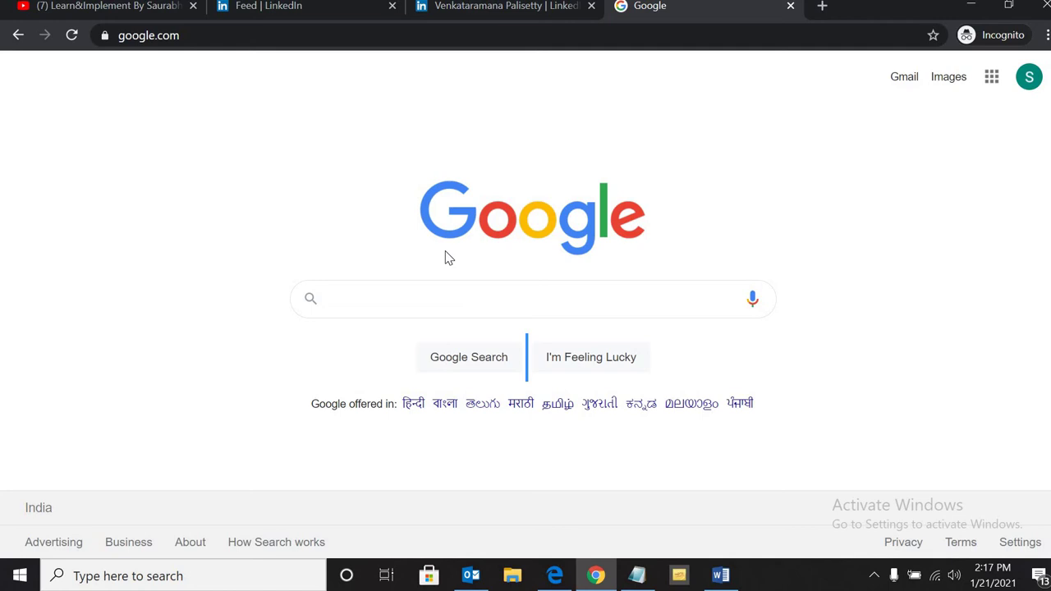
pyautogui.click(364, 303)
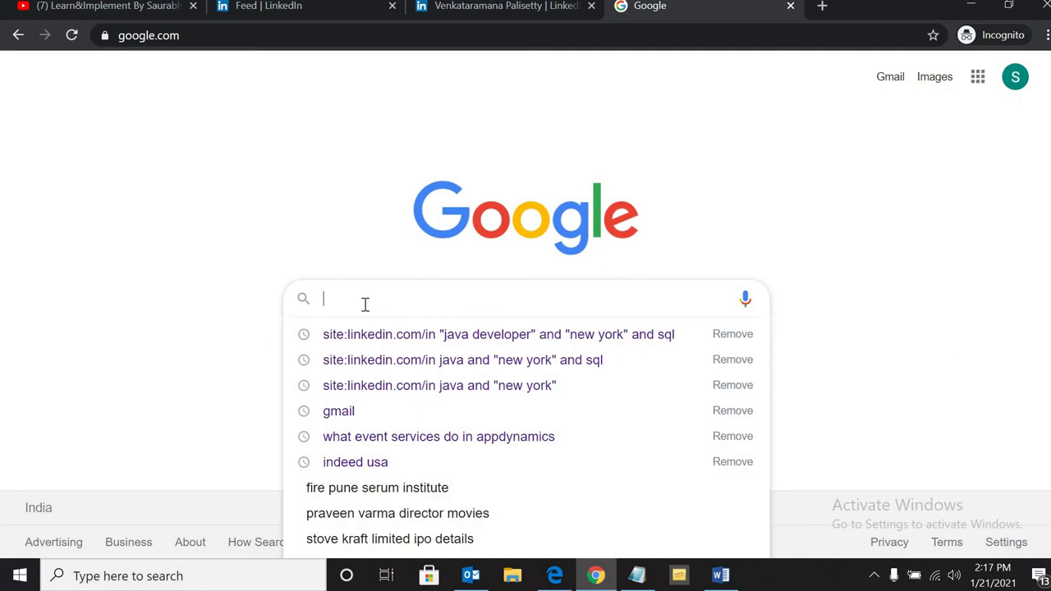
pyautogui.write('site:')
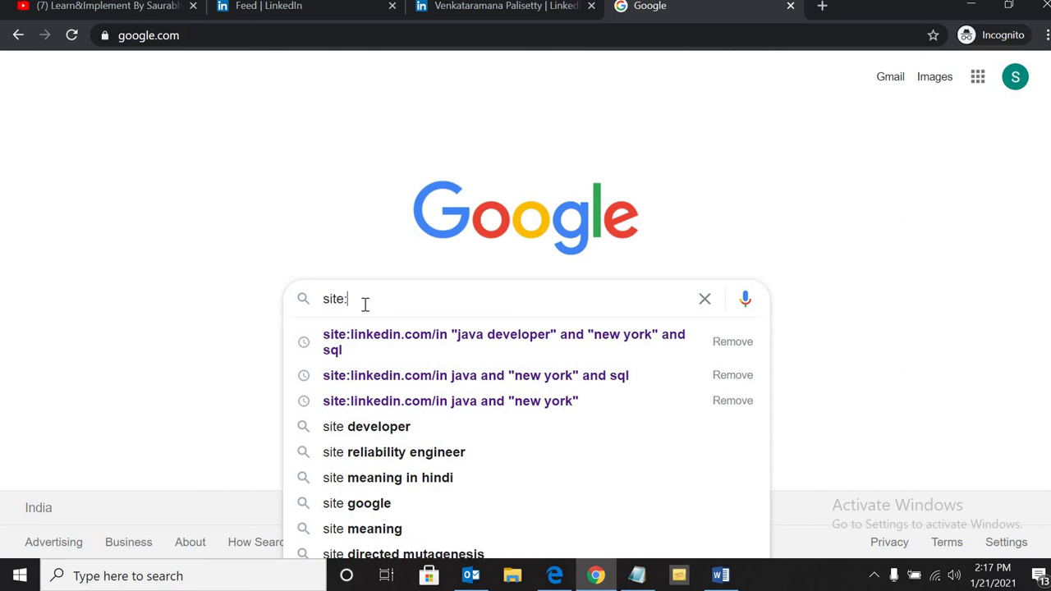
pyautogui.write('lin')
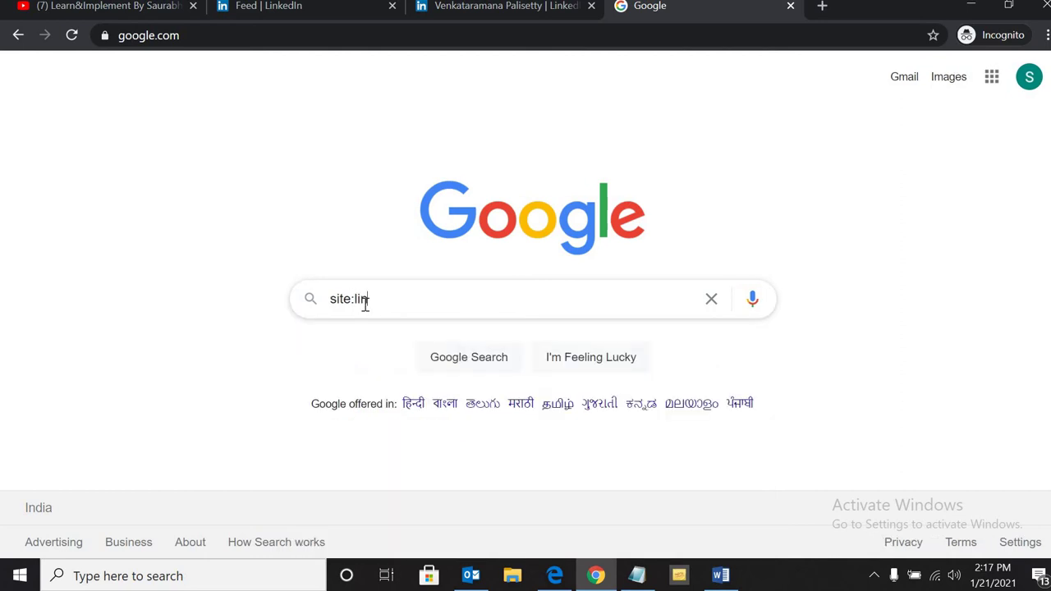
pyautogui.write('kedin.com/in')
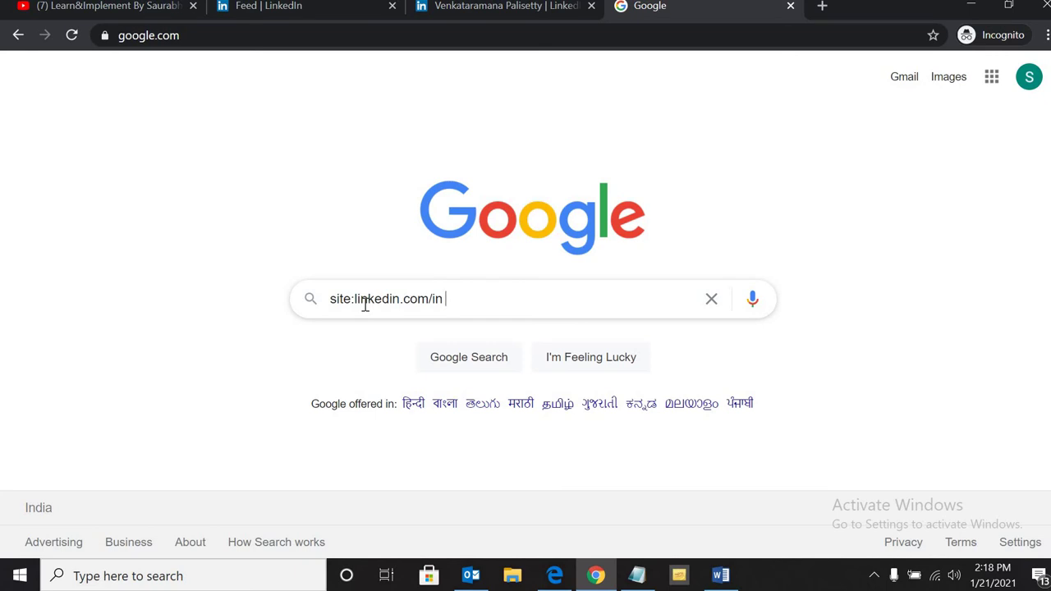
pyautogui.write('java')
pyautogui.write('AND')
pyautogui.write('PU')
pyautogui.press('BackSpace')
pyautogui.press('BackSpace')
pyautogui.write('pune')
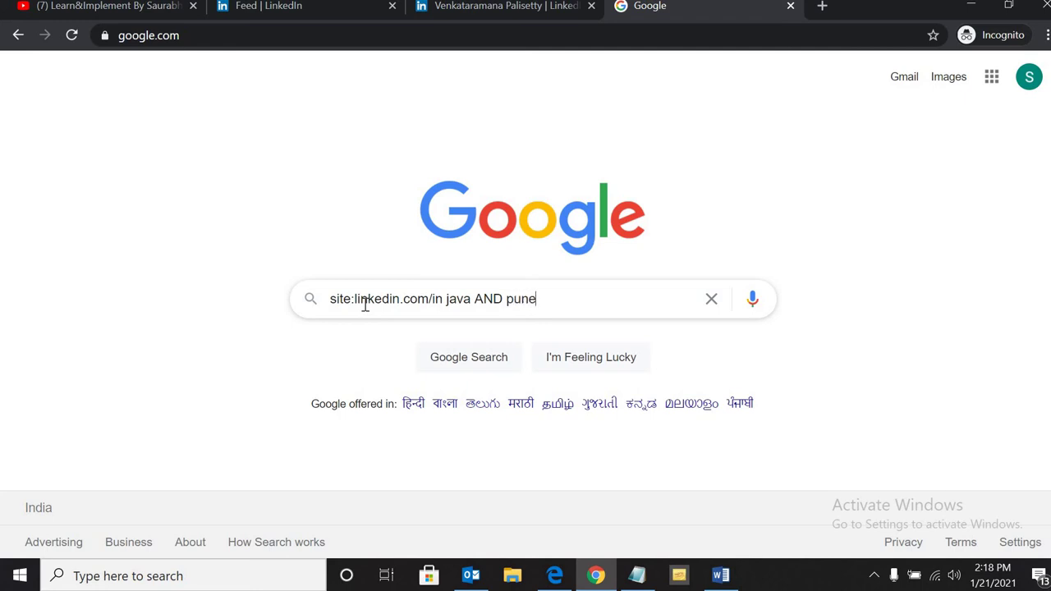
pyautogui.press('Return')
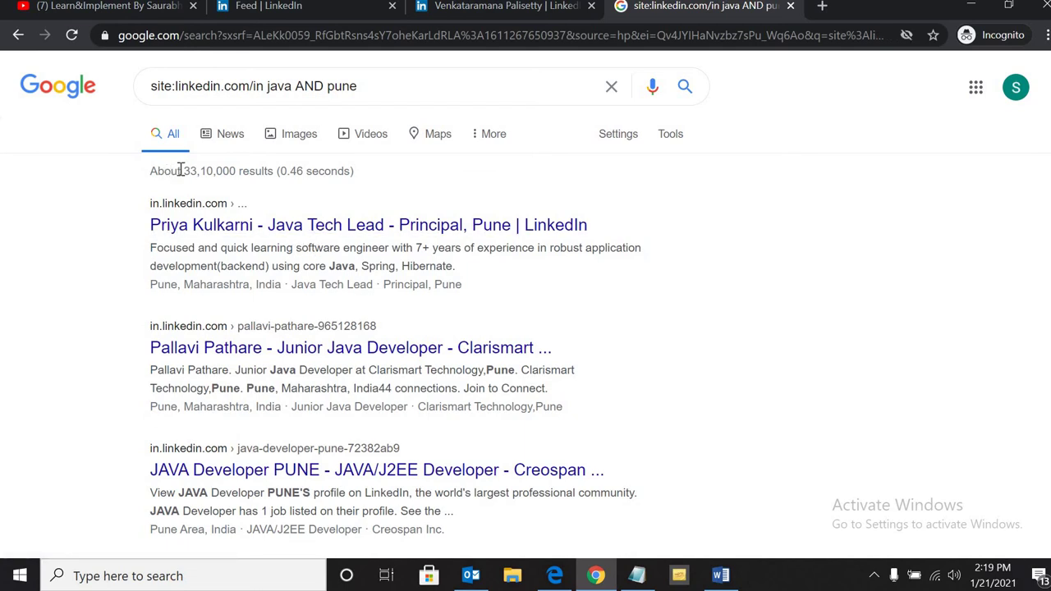
# Open the first two results, the Java Tech Lead at Principal and the Junior Java Developer at Clarismart, in new tabs.
pyautogui.moveTo(180, 170); pyautogui.dragTo(250, 171)
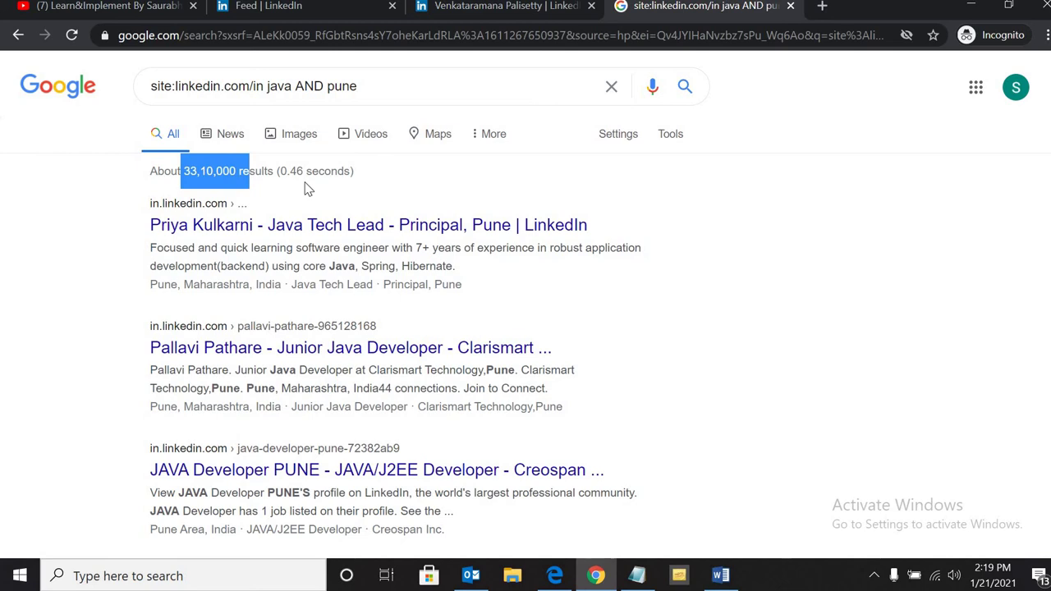
pyautogui.rightClick(310, 229)
pyautogui.click(336, 240)
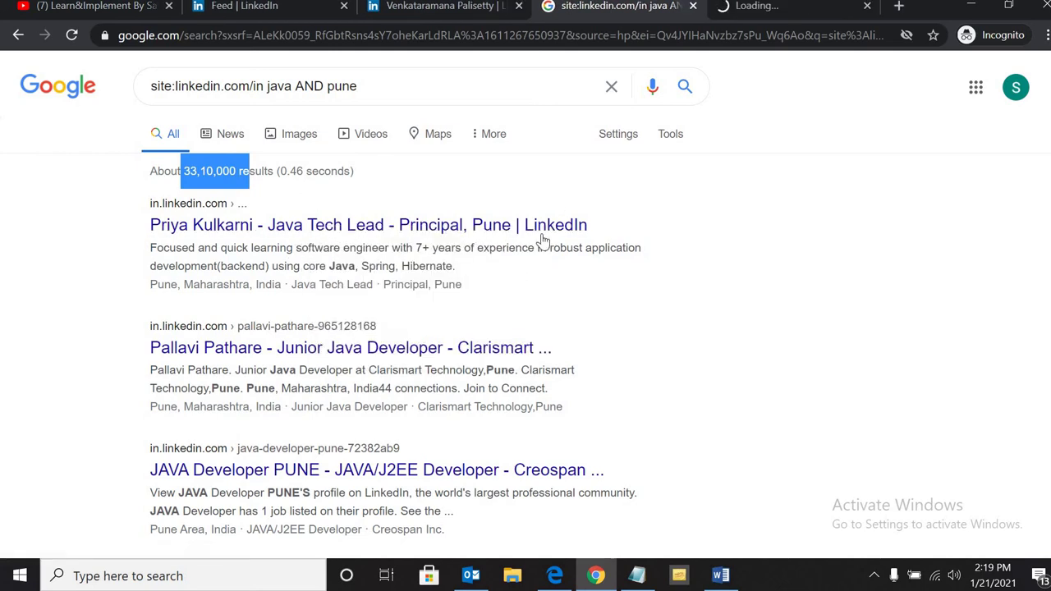
pyautogui.rightClick(382, 355)
pyautogui.click(392, 364)
pyautogui.scroll(-2, 353, 361)
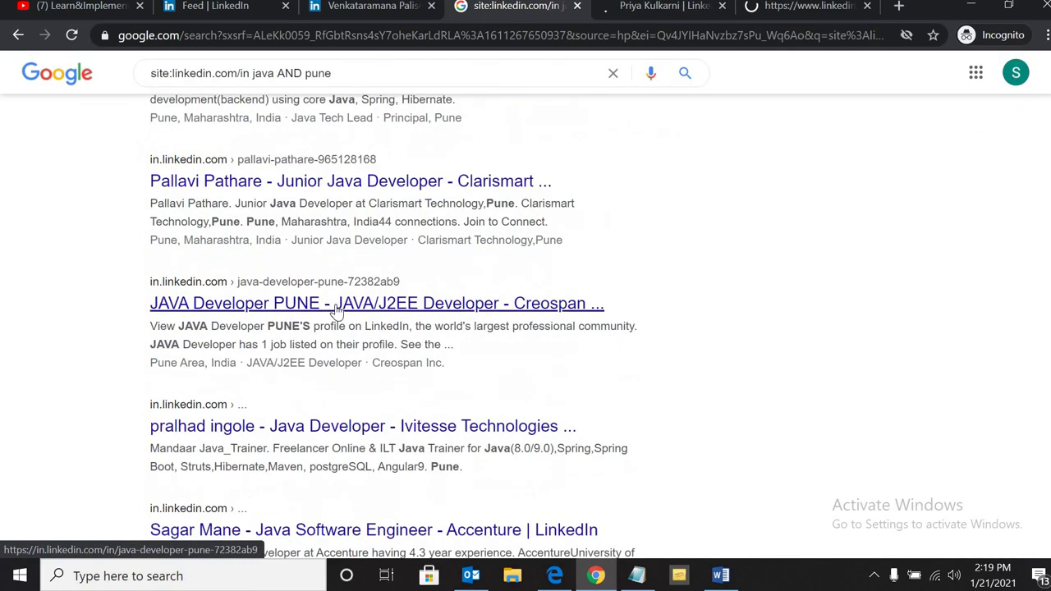
pyautogui.scroll(-2, 343, 355)
pyautogui.scroll(4, 481, 301)
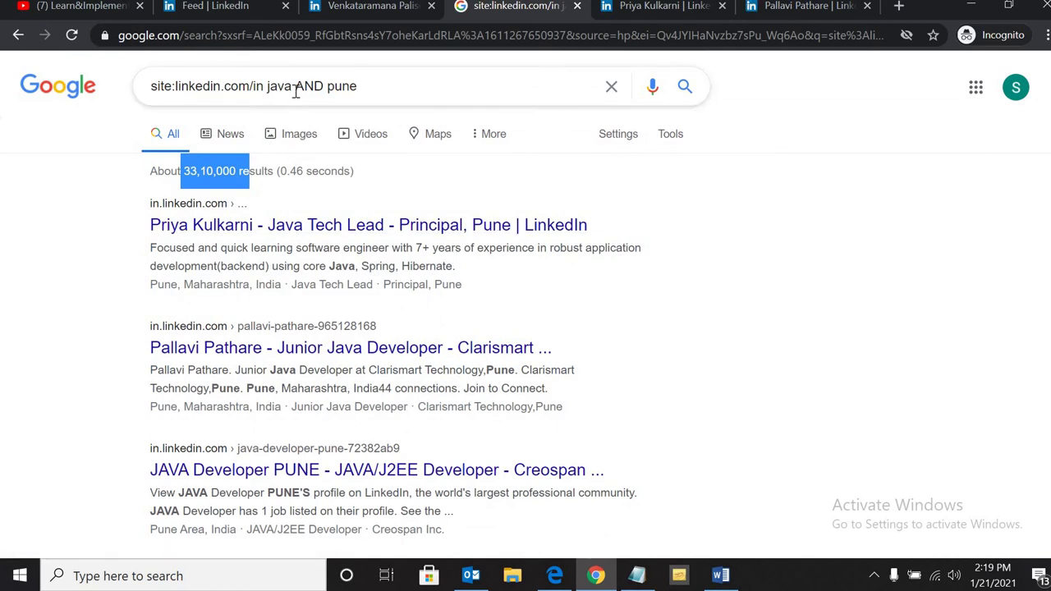
# Review the work experience on the Java Tech Lead's LinkedIn profile and return to the search results.
pyautogui.click(616, 5)
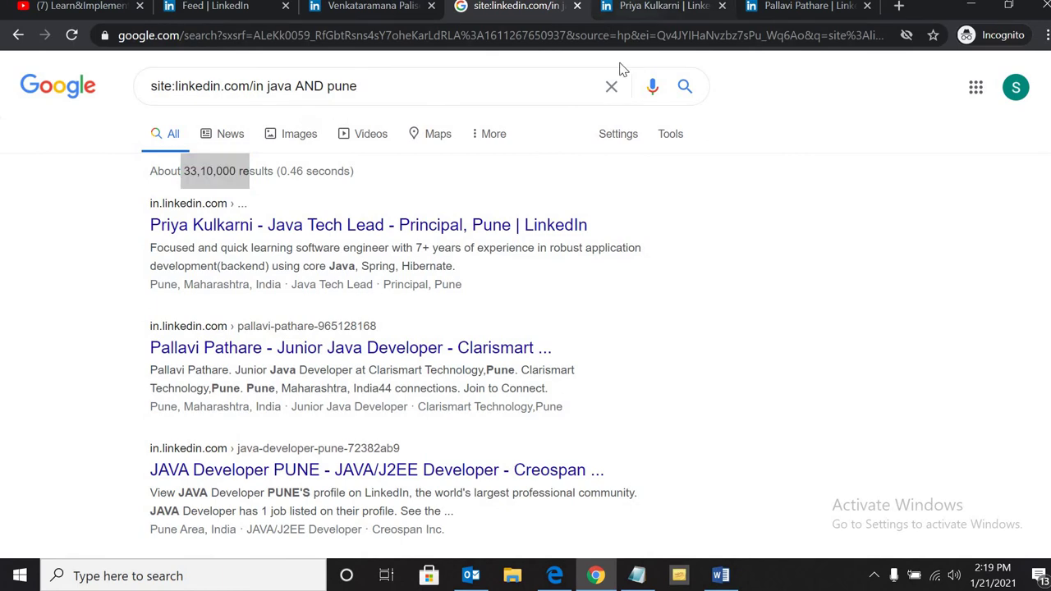
pyautogui.scroll(-3, 188, 296)
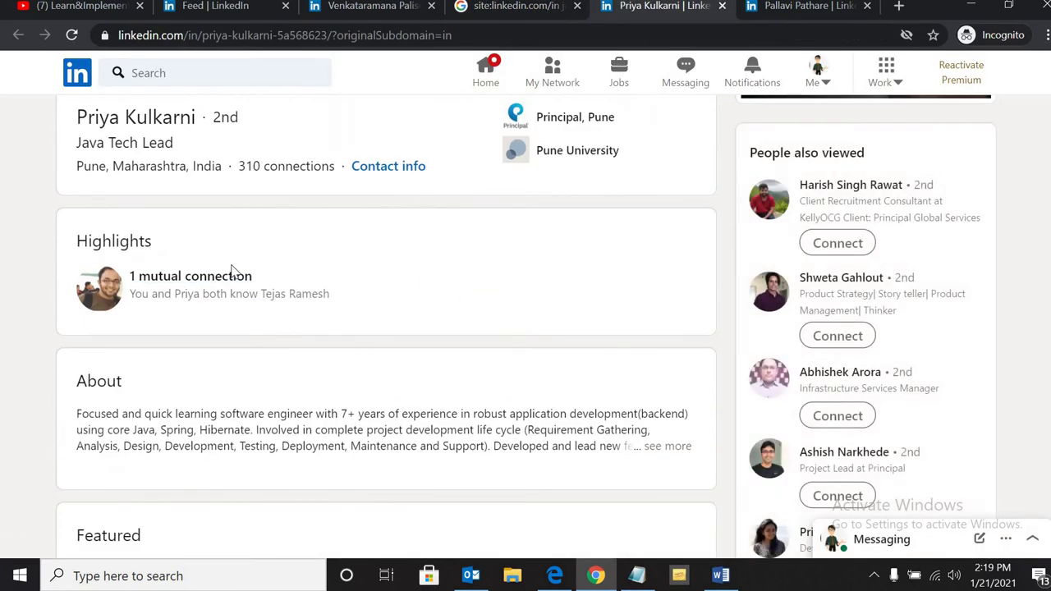
pyautogui.scroll(-2, 232, 265)
pyautogui.scroll(-5, 232, 266)
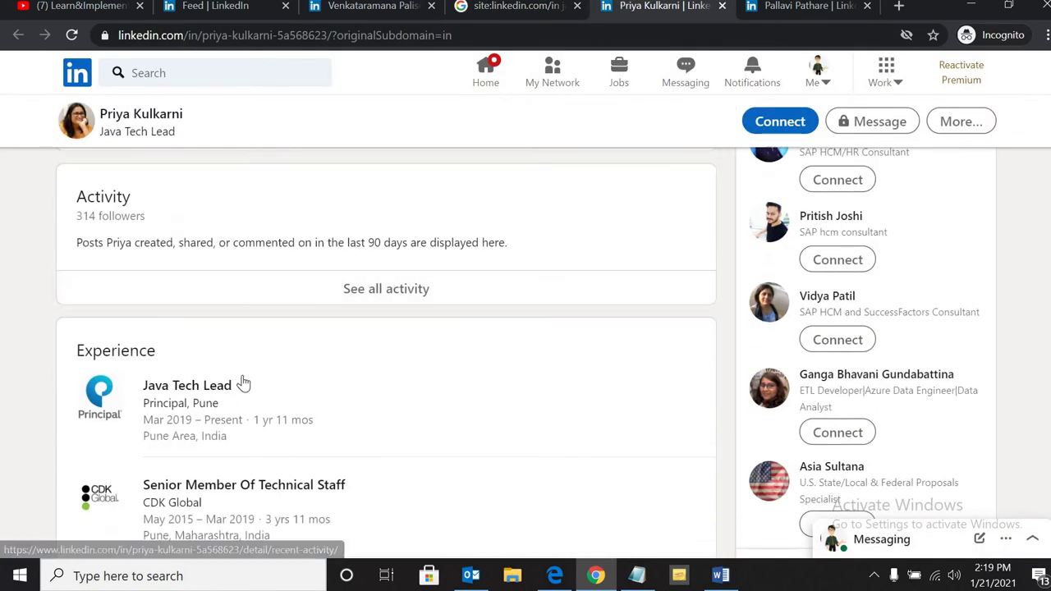
pyautogui.scroll(-3, 244, 382)
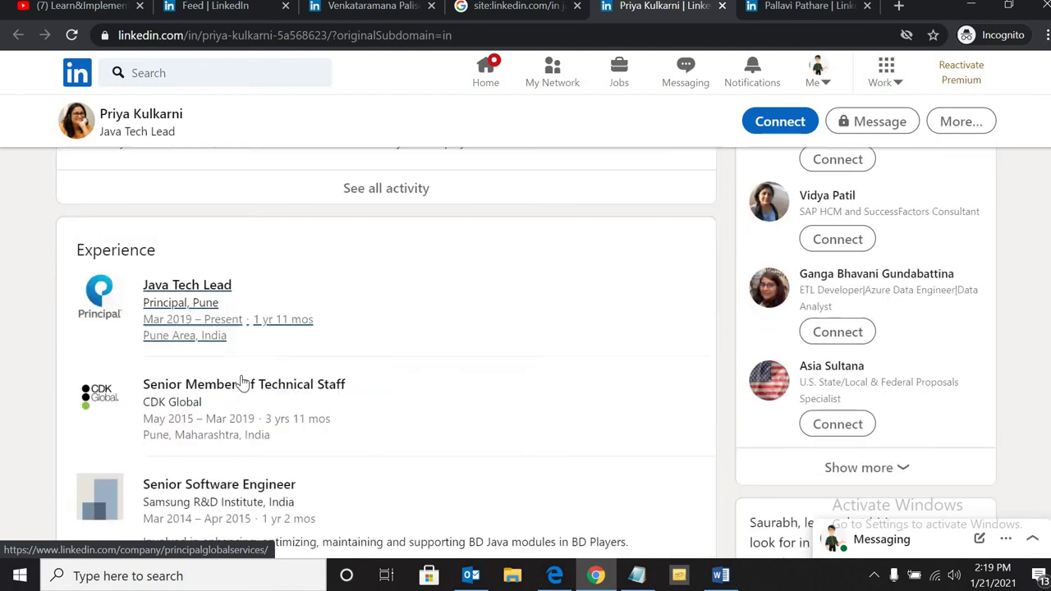
pyautogui.scroll(1, 295, 413)
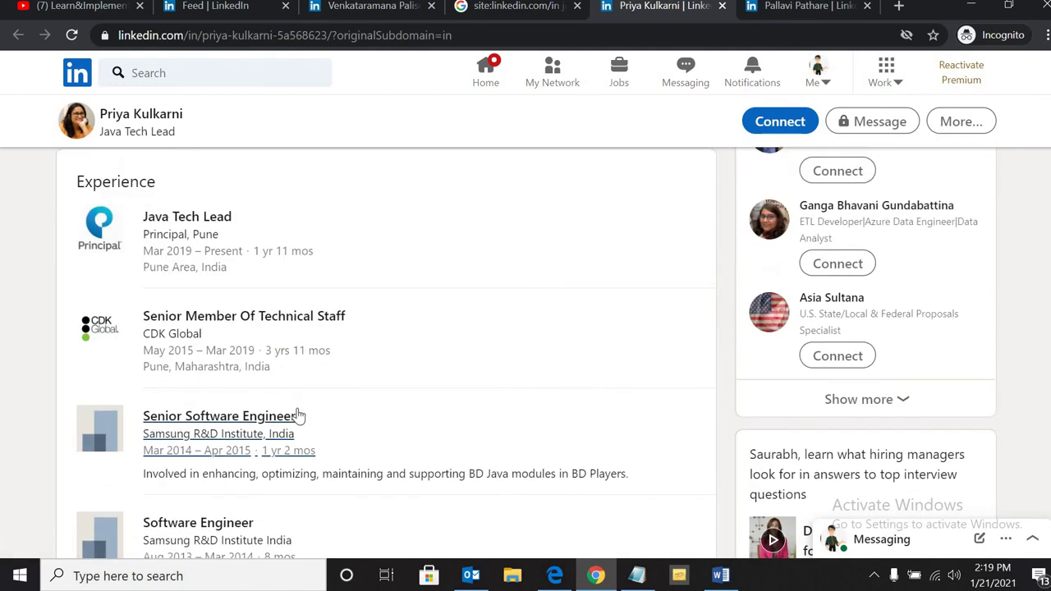
pyautogui.scroll(-3, 263, 411)
pyautogui.scroll(2, 584, 324)
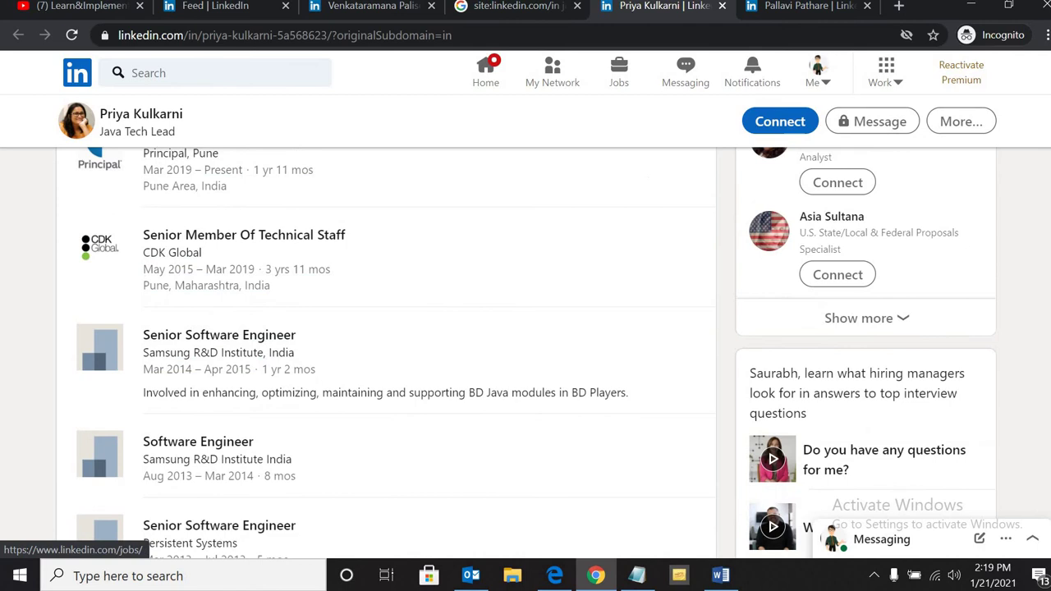
pyautogui.click(495, 5)
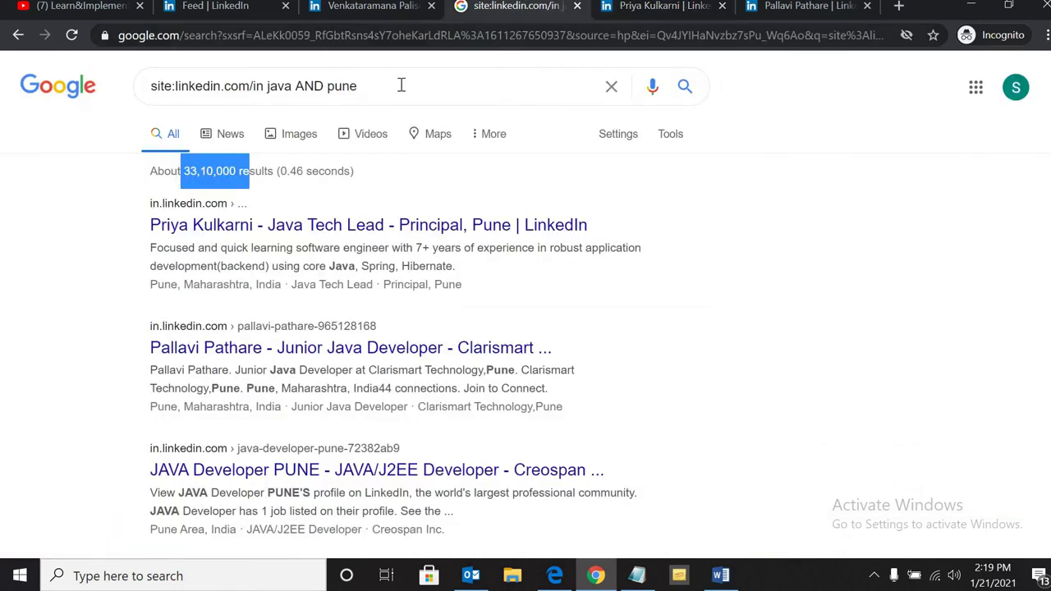
# Refine the query to site:linkedin.com/in "java developer" AND pune and run the search again.
pyautogui.click(297, 86)
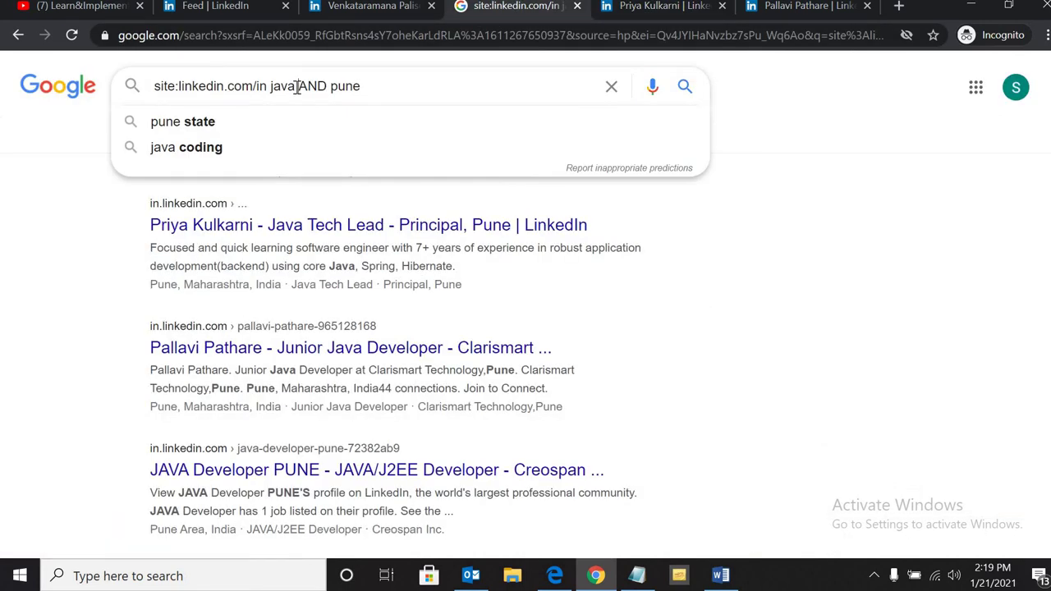
pyautogui.write('developerAND')
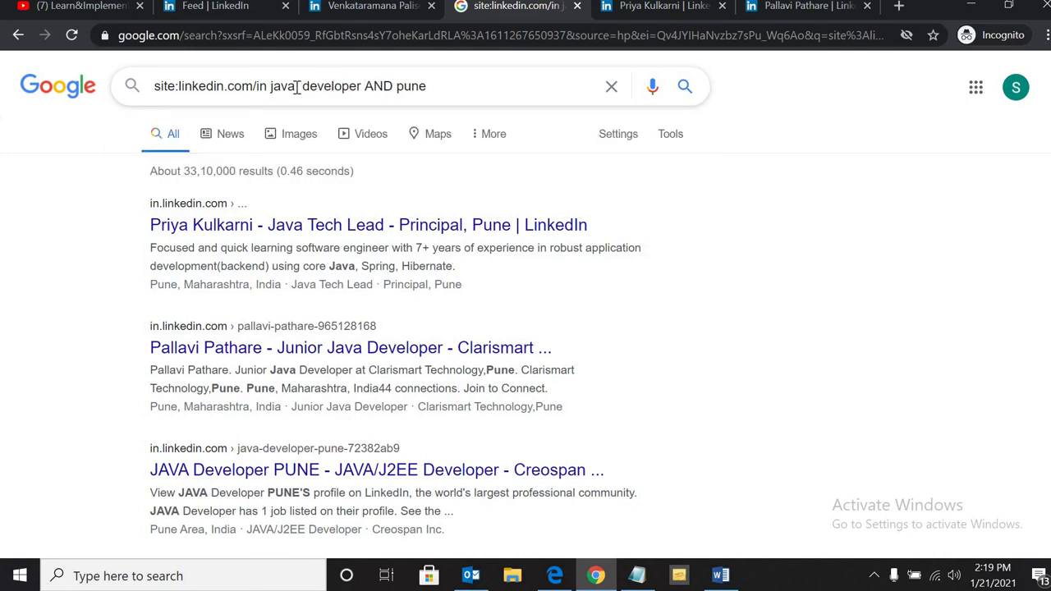
pyautogui.press('BackSpace')
pyautogui.write('"')
pyautogui.hotkey('ctrl', 'Left')
pyautogui.hotkey('ctrl', 'Left')
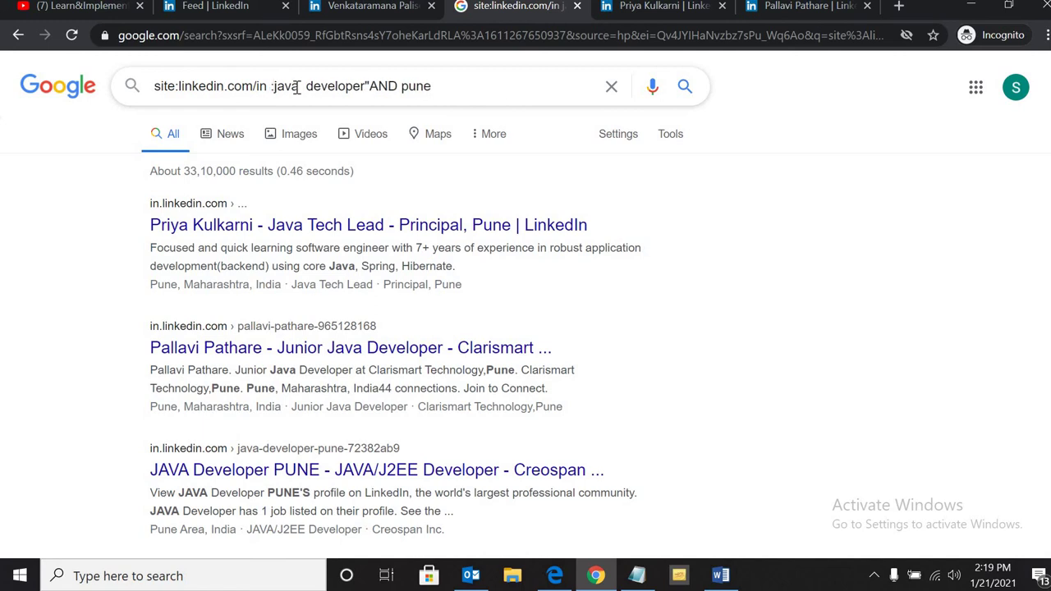
pyautogui.write('"')
pyautogui.press('BackSpace')
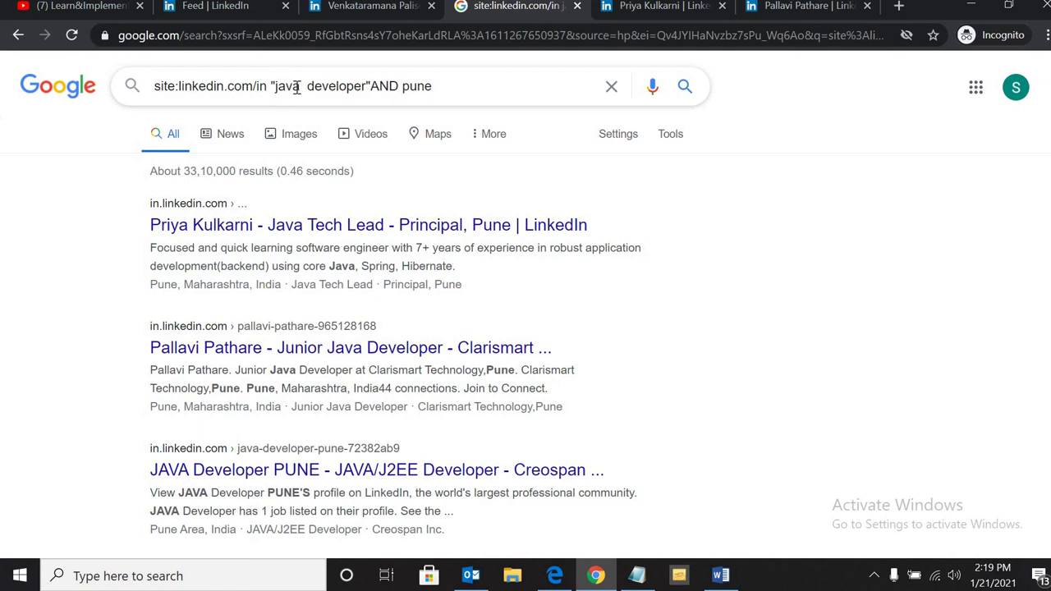
pyautogui.press('Right')
pyautogui.press('Right')
pyautogui.press('Right')
pyautogui.press('Right')
pyautogui.press('Right')
pyautogui.press('Right')
pyautogui.press('Right')
pyautogui.press('Right')
pyautogui.press('Right')
pyautogui.press('Right')
pyautogui.press('Right')
pyautogui.press('Right')
pyautogui.press('Right')
pyautogui.press('Right')
pyautogui.press('Right')
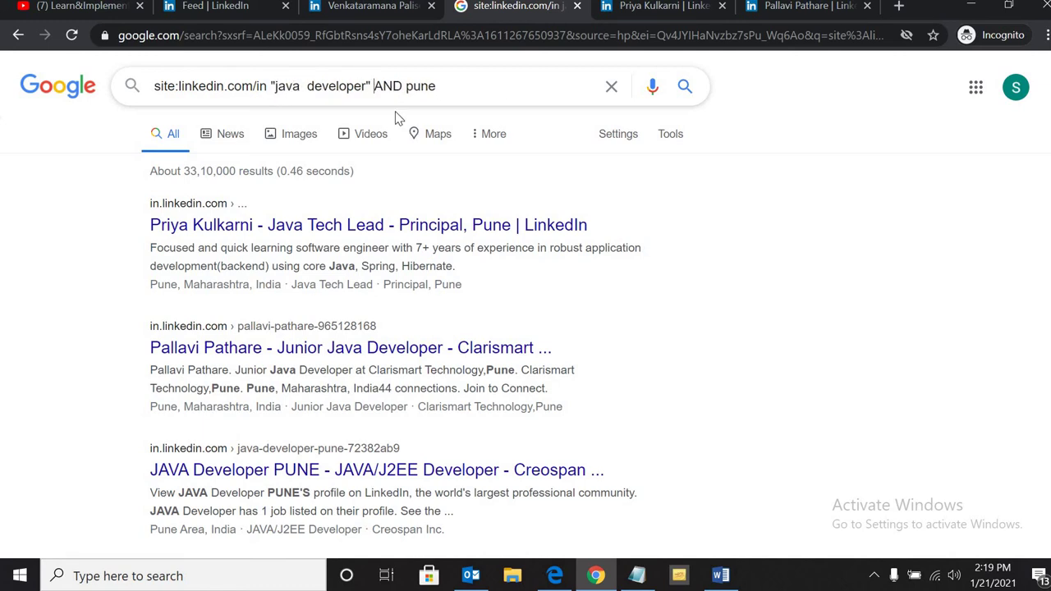
pyautogui.click(306, 87)
pyautogui.press('BackSpace')
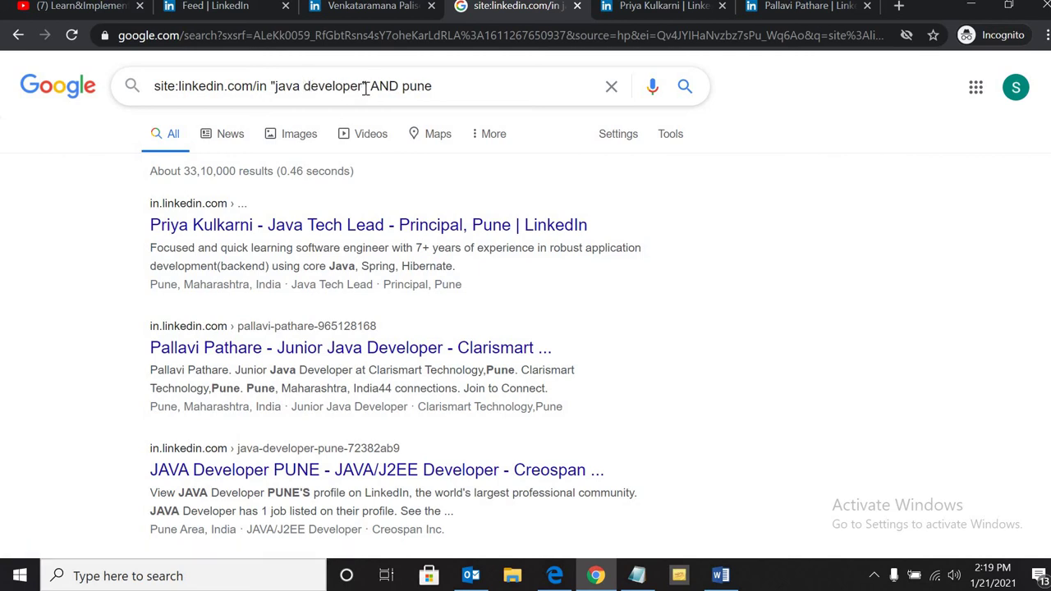
pyautogui.moveTo(366, 87); pyautogui.dragTo(274, 84)
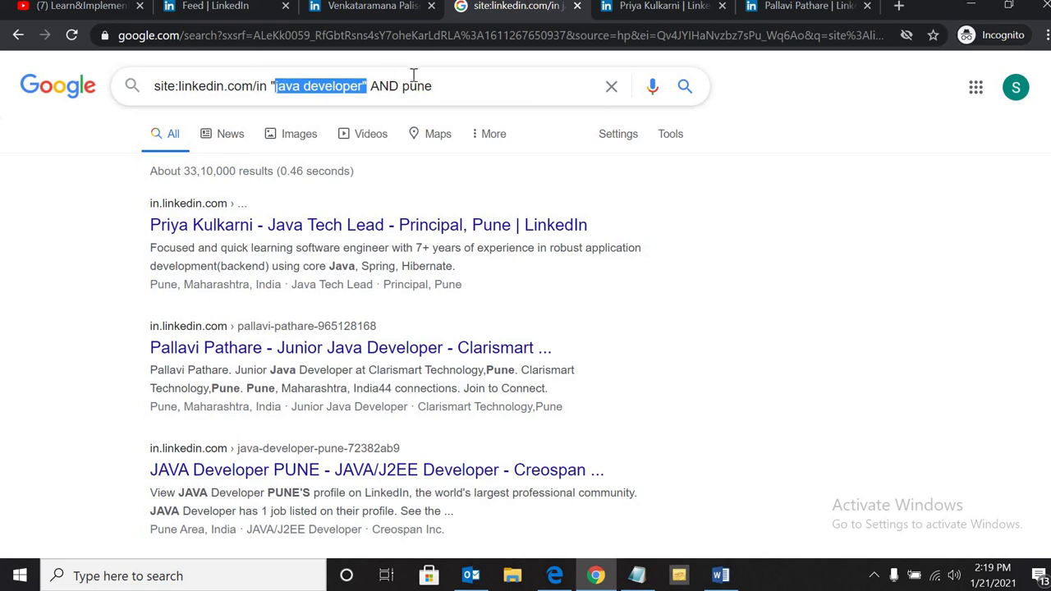
pyautogui.click(121, 226)
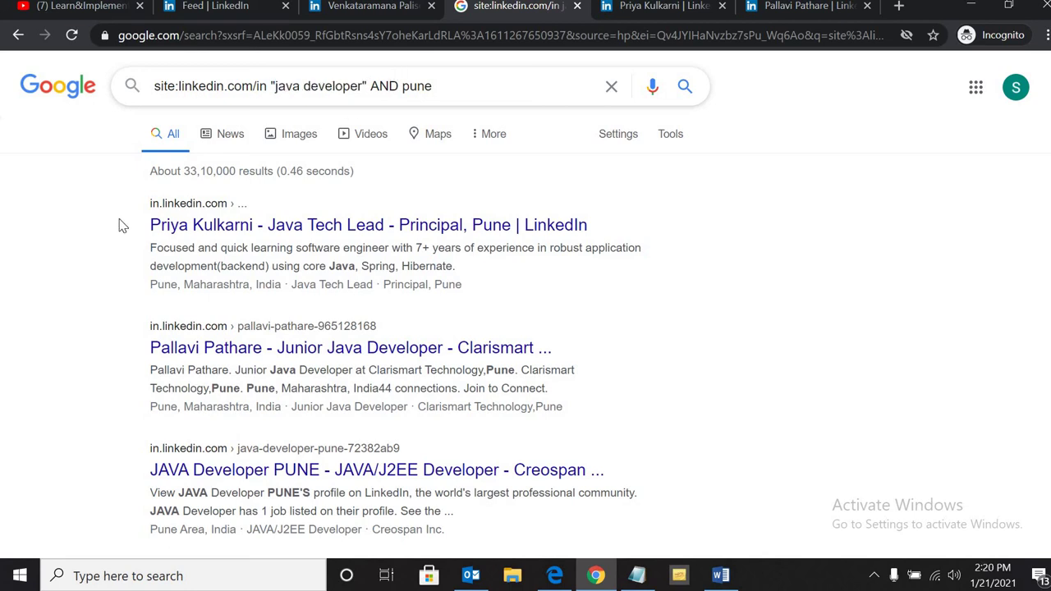
pyautogui.click(674, 91)
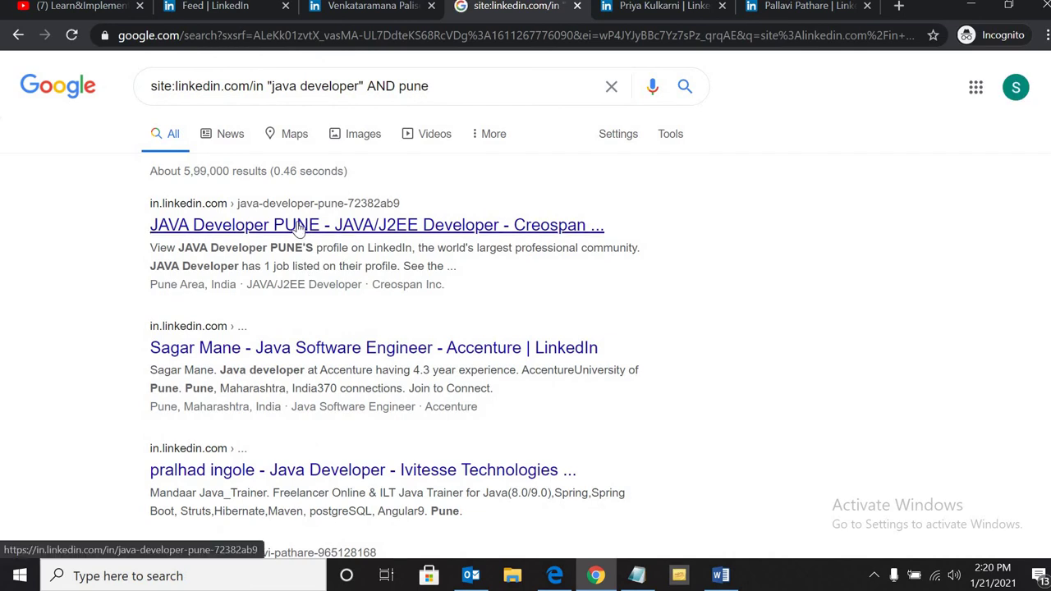
# Open the Creospan, Ivitesse Technologies, Ample Softech Systems and BancTec developer results in new tabs.
pyautogui.rightClick(300, 228)
pyautogui.click(312, 236)
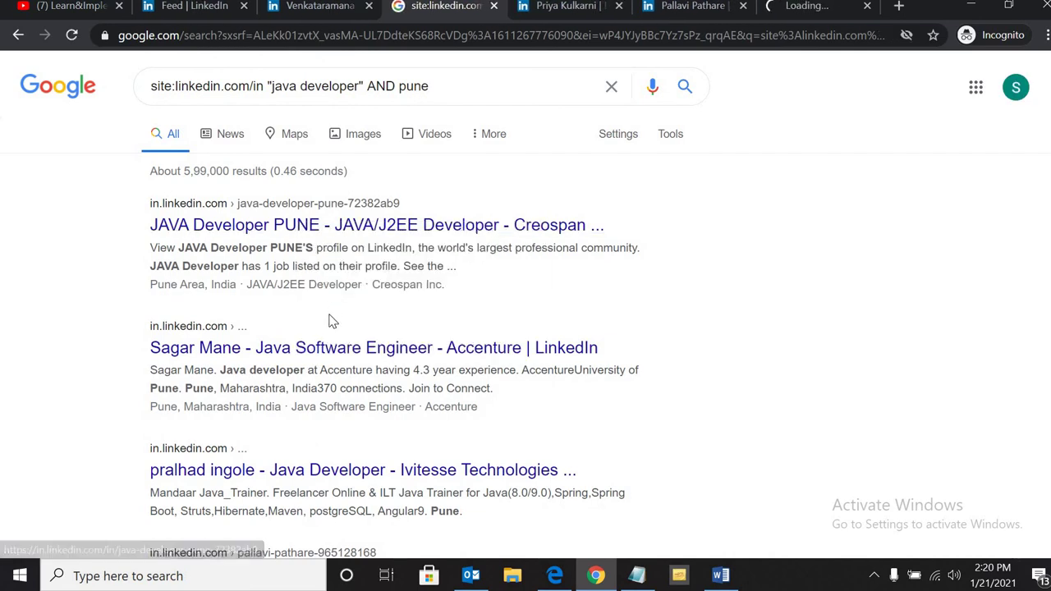
pyautogui.scroll(-2, 287, 368)
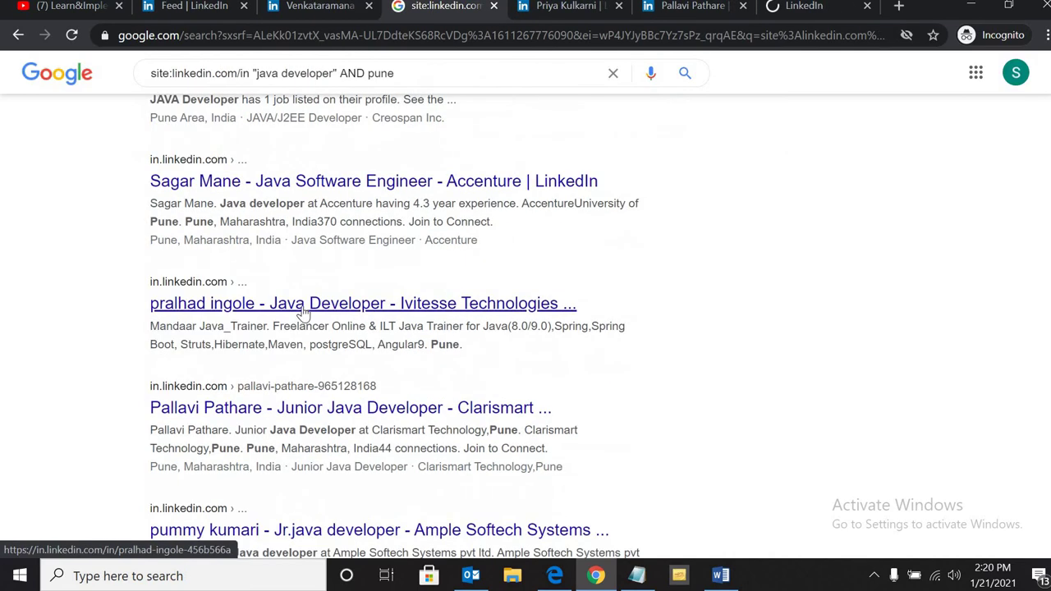
pyautogui.rightClick(302, 308)
pyautogui.click(337, 314)
pyautogui.scroll(-3, 298, 403)
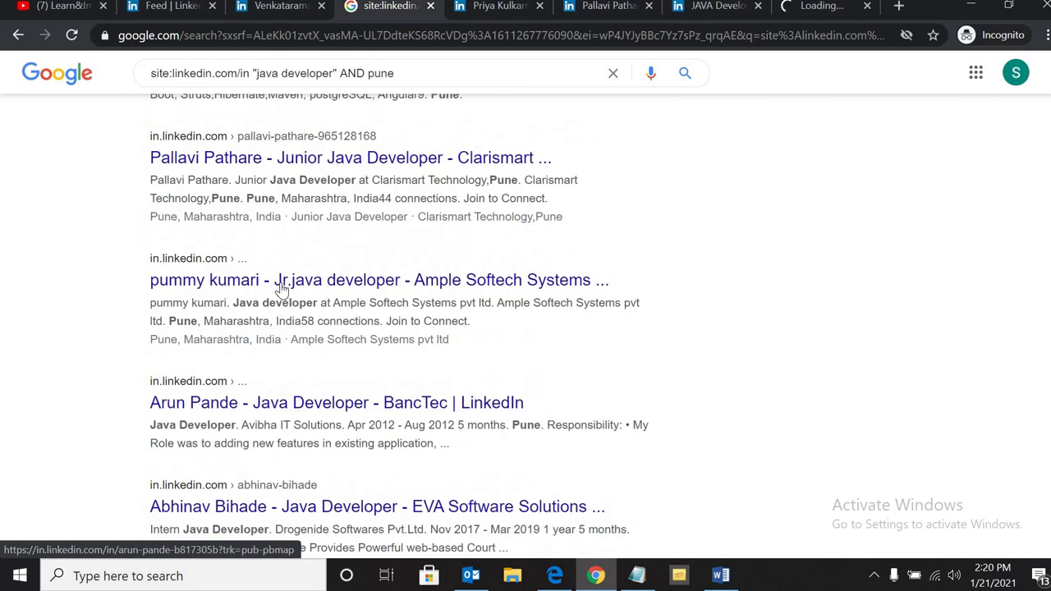
pyautogui.rightClick(282, 283)
pyautogui.click(300, 296)
pyautogui.scroll(-1, 298, 329)
pyautogui.rightClick(301, 318)
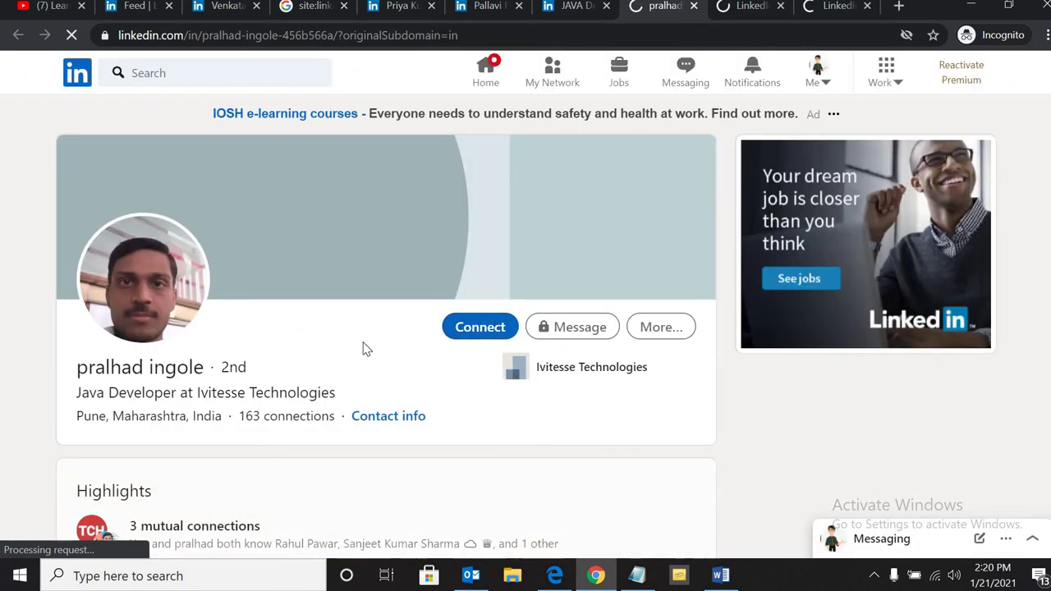
# Review the Ivitesse Technologies, Ample Softech Systems and BancTec developers' profiles, then return to the start of the search results.
pyautogui.scroll(-9, 366, 339)
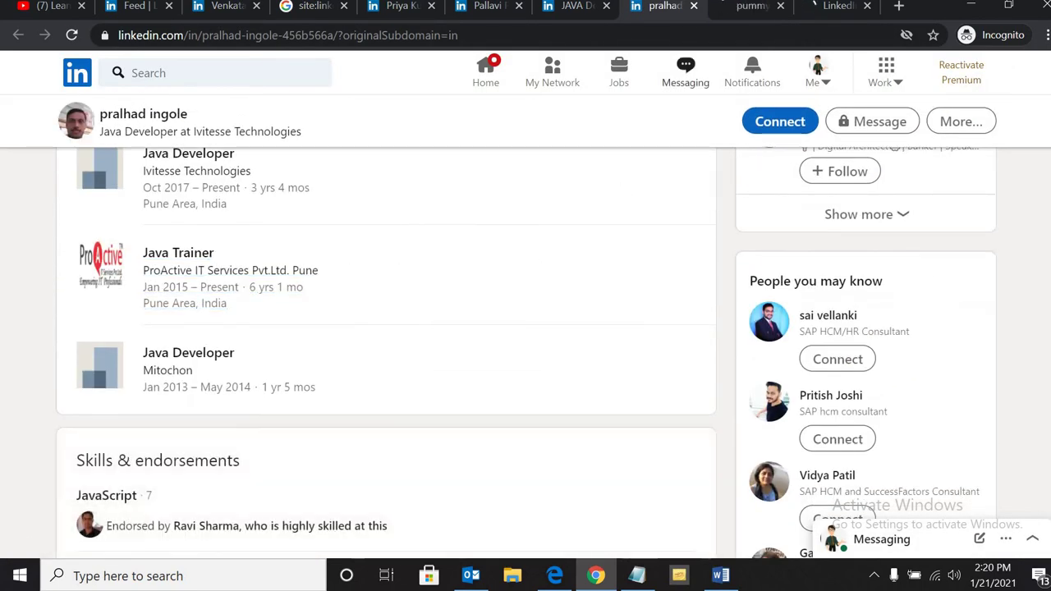
pyautogui.click(751, 6)
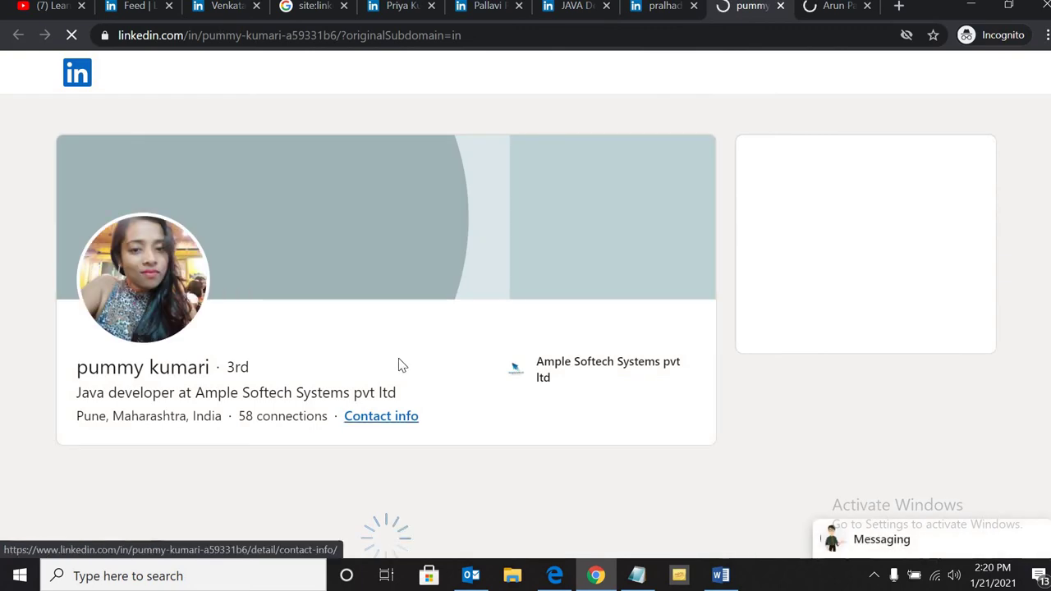
pyautogui.scroll(-10, 403, 362)
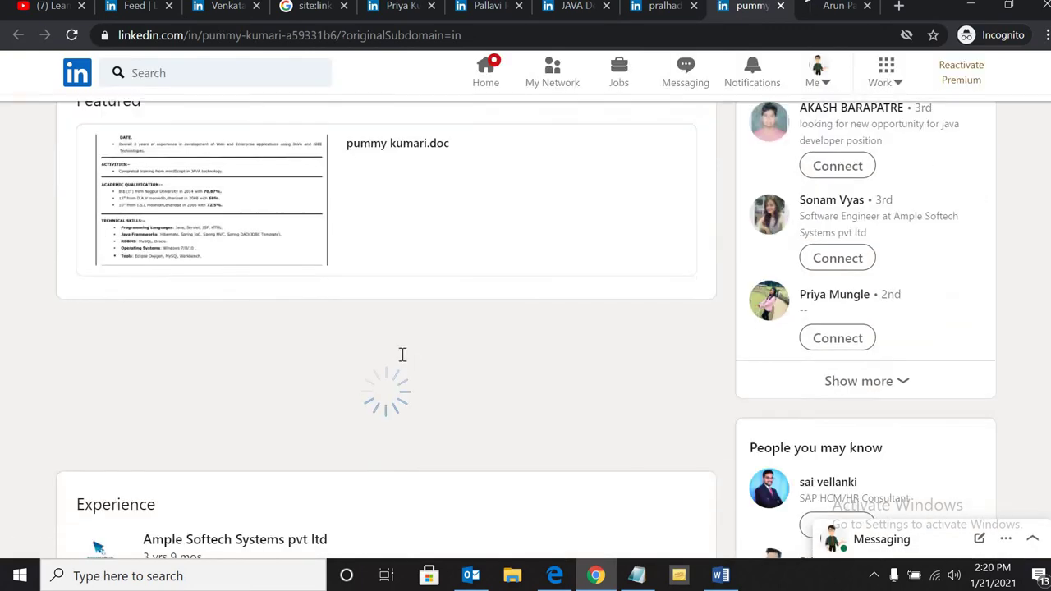
pyautogui.scroll(-2, 402, 362)
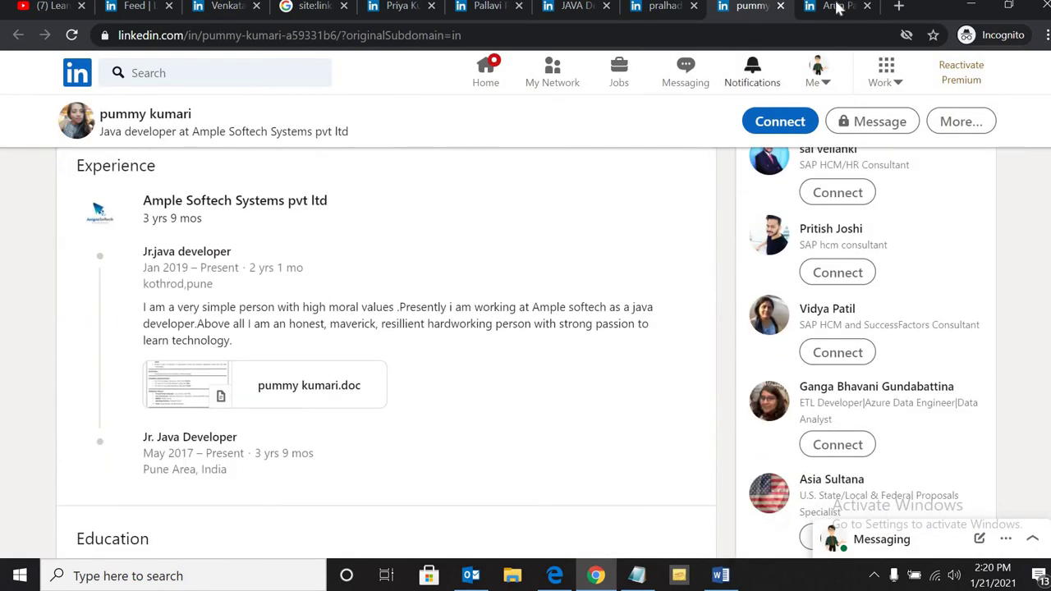
pyautogui.click(829, 8)
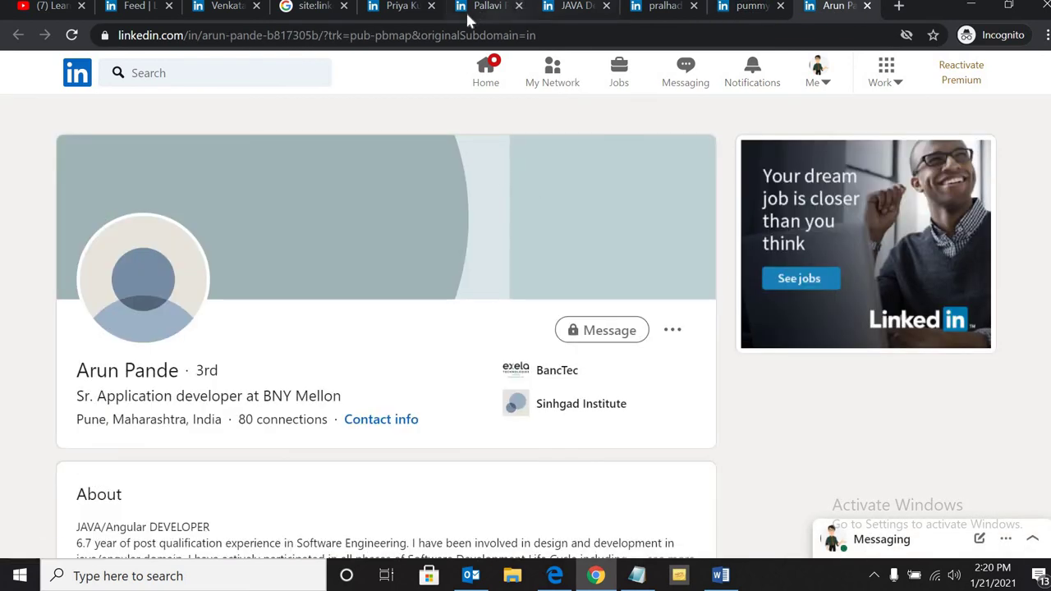
pyautogui.click(312, 8)
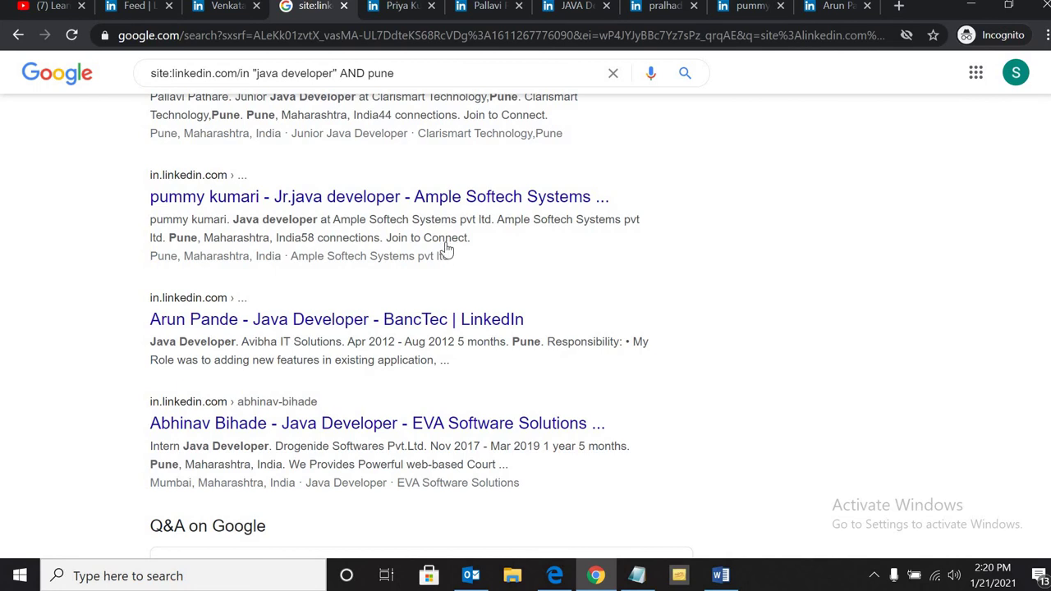
pyautogui.scroll(3, 452, 239)
pyautogui.scroll(3, 452, 239)
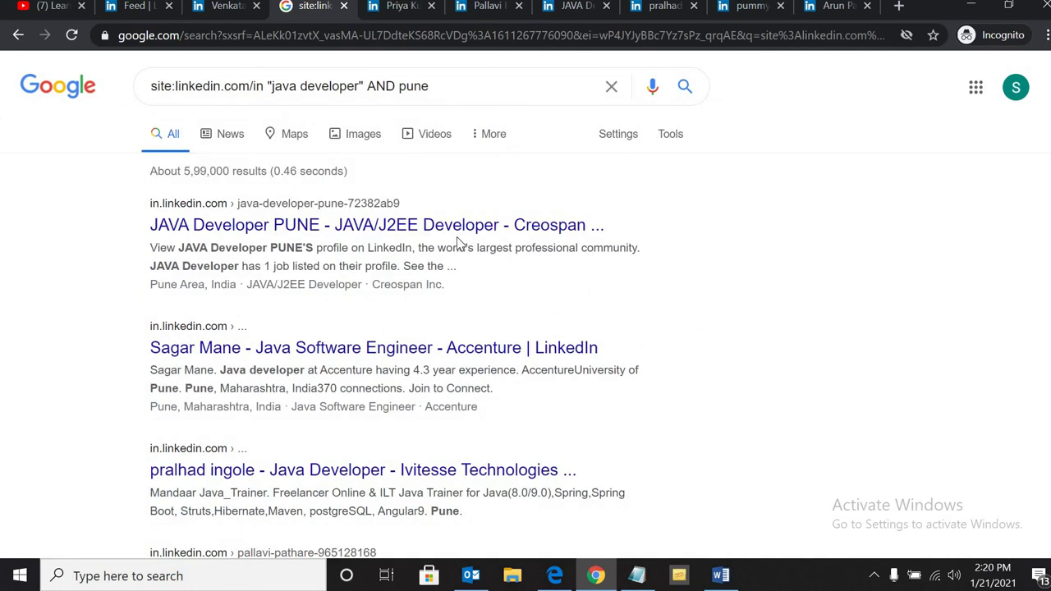